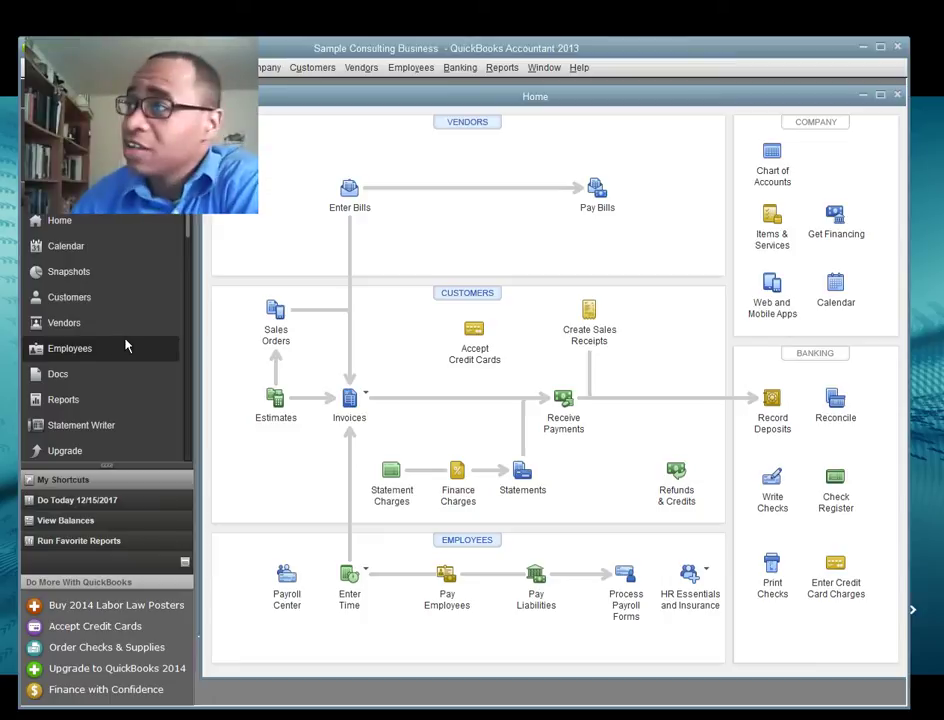
Step: Open the Vendors & Payables Unpaid Bills Detail report and maximize it, showing the 500.00 bill
left_click(500, 68)
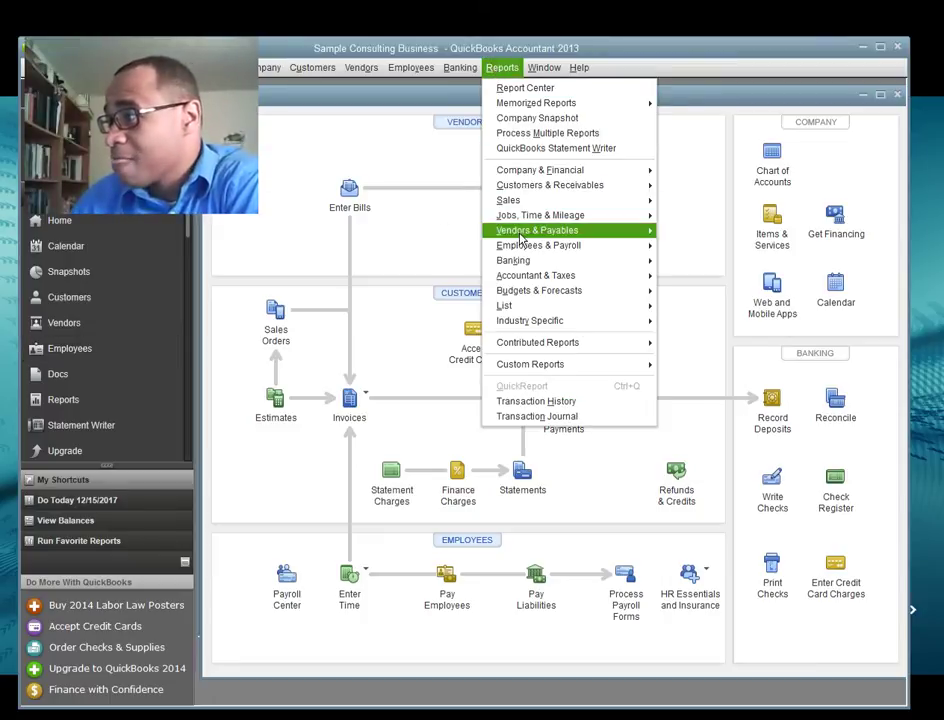
mouse_move(520, 237)
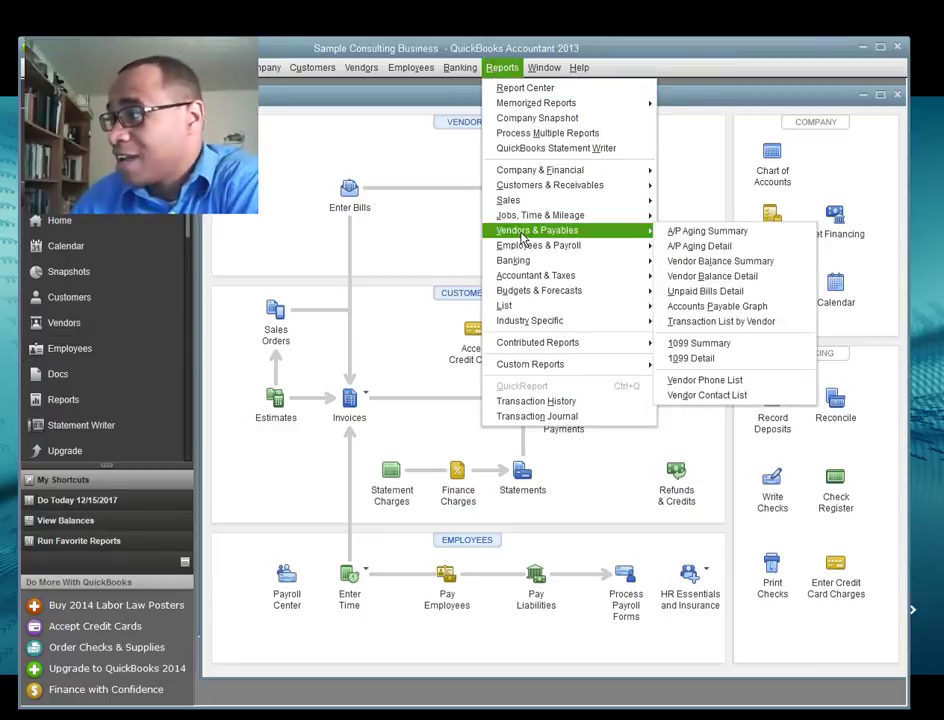
left_click(716, 292)
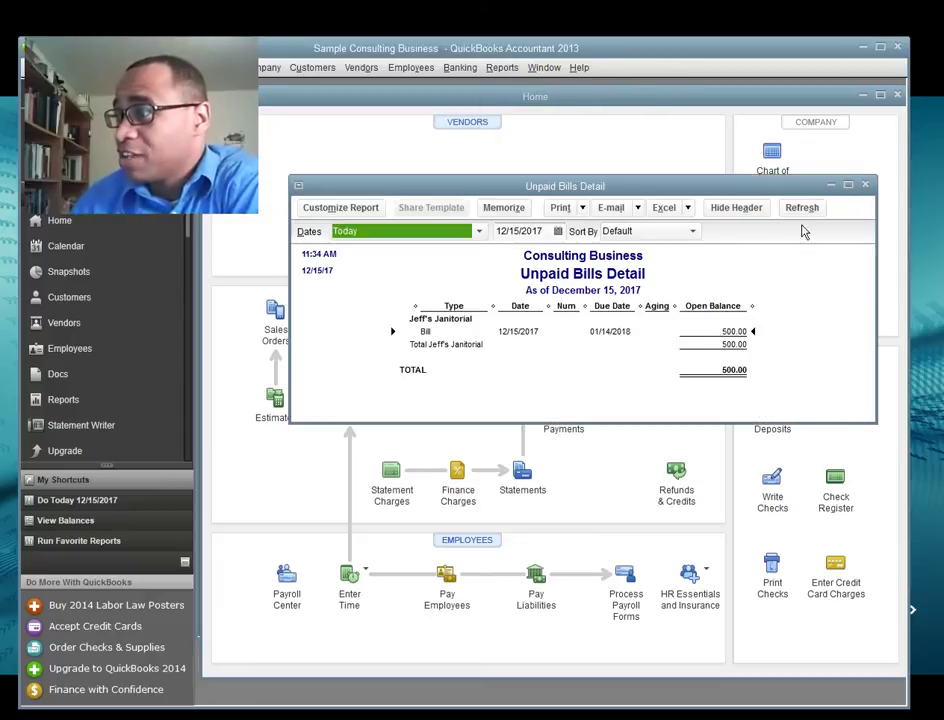
left_click(846, 185)
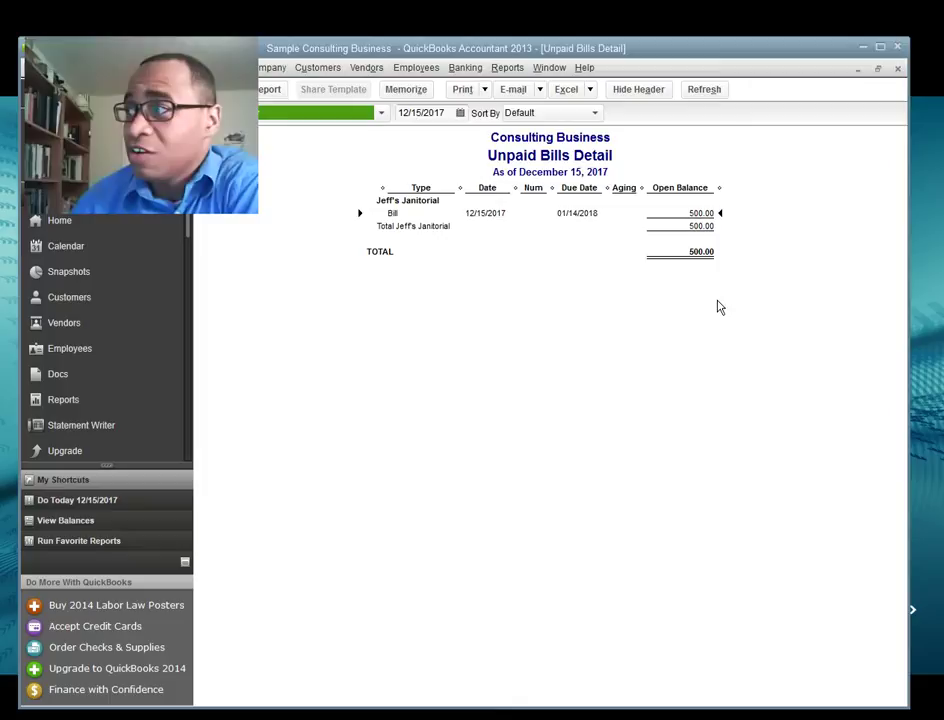
Step: Close the report and start a new check with Jeff's Janitorial as the payee
left_click(897, 69)
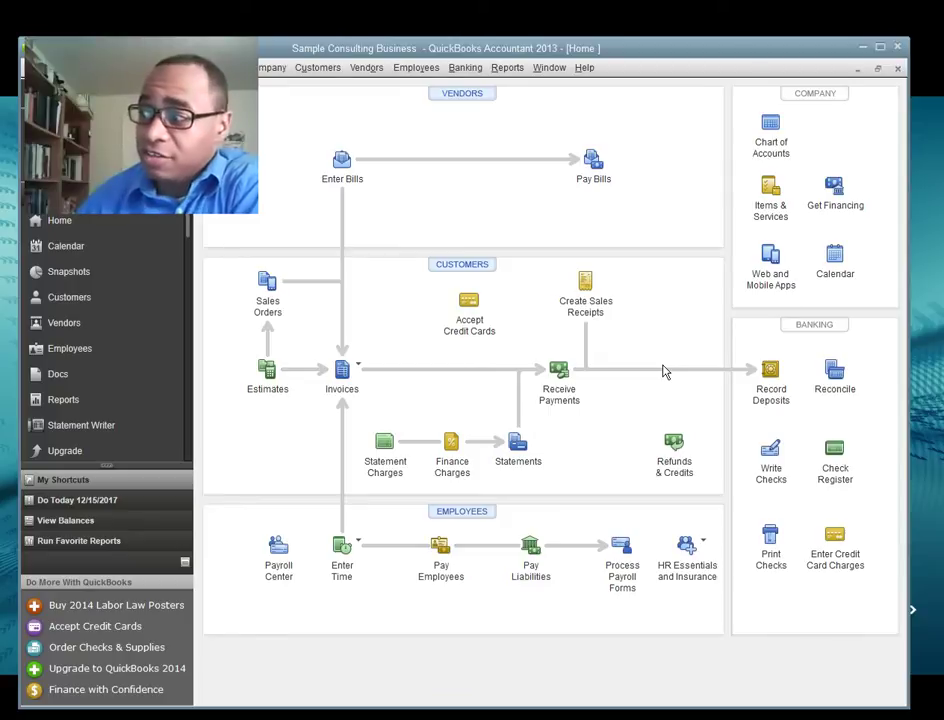
left_click(768, 466)
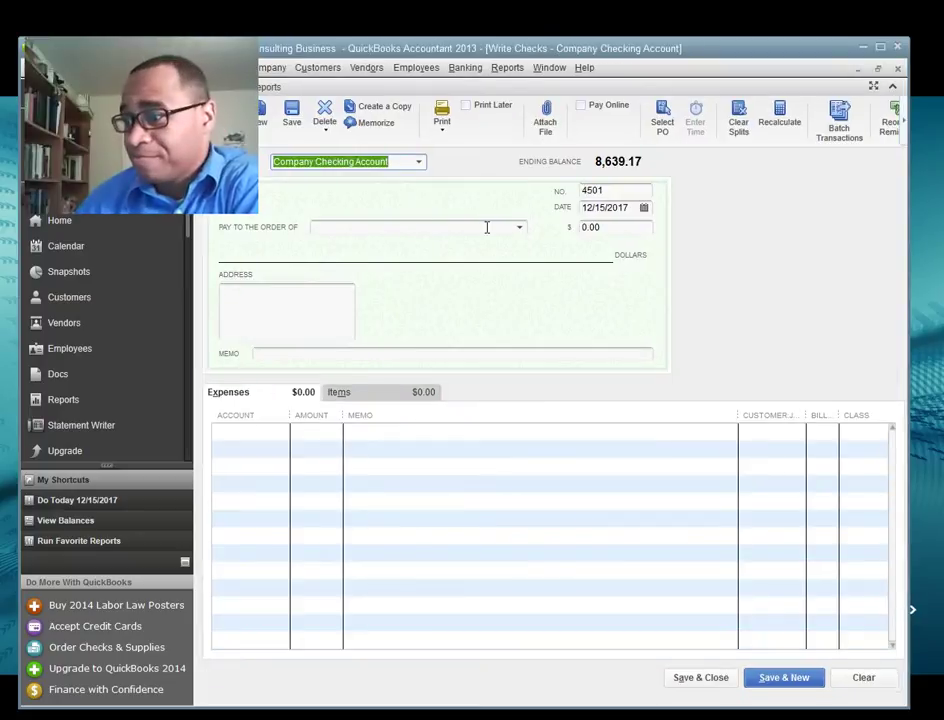
left_click(518, 229)
scroll(443, 472, "down", 2)
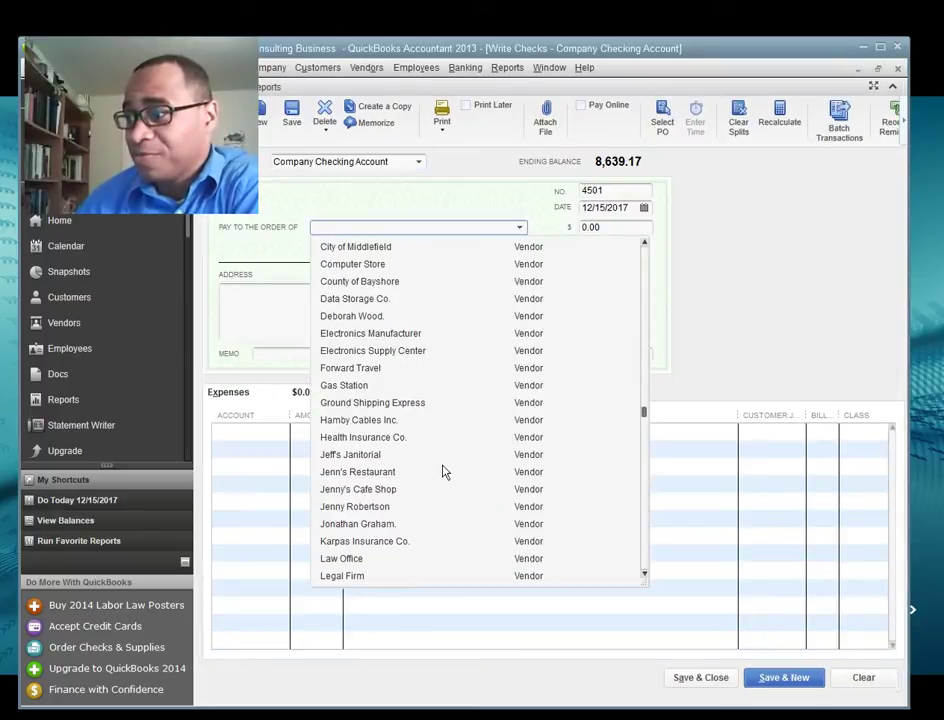
left_click(388, 456)
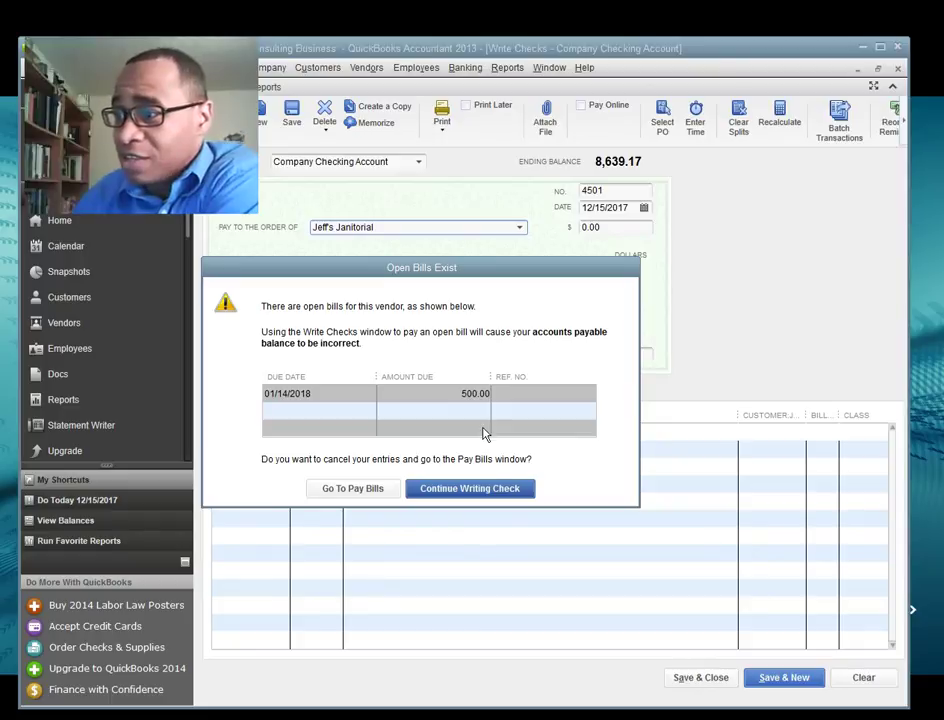
Step: Continue the check despite the open bill and change the expense amount from 200.00 to 50.00
left_click(469, 489)
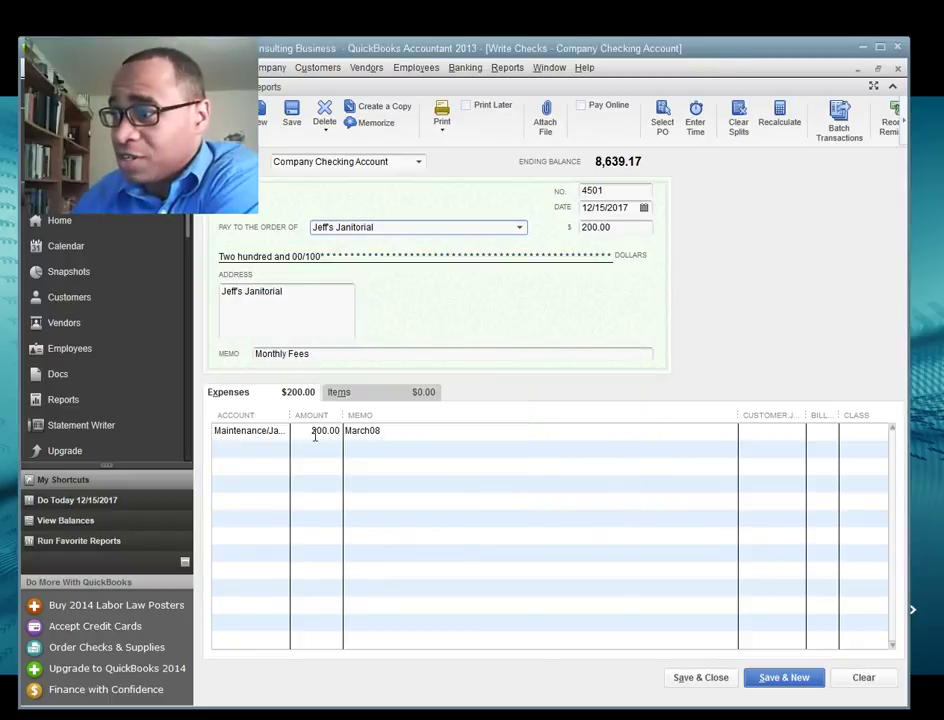
left_click(275, 432)
left_click(310, 431)
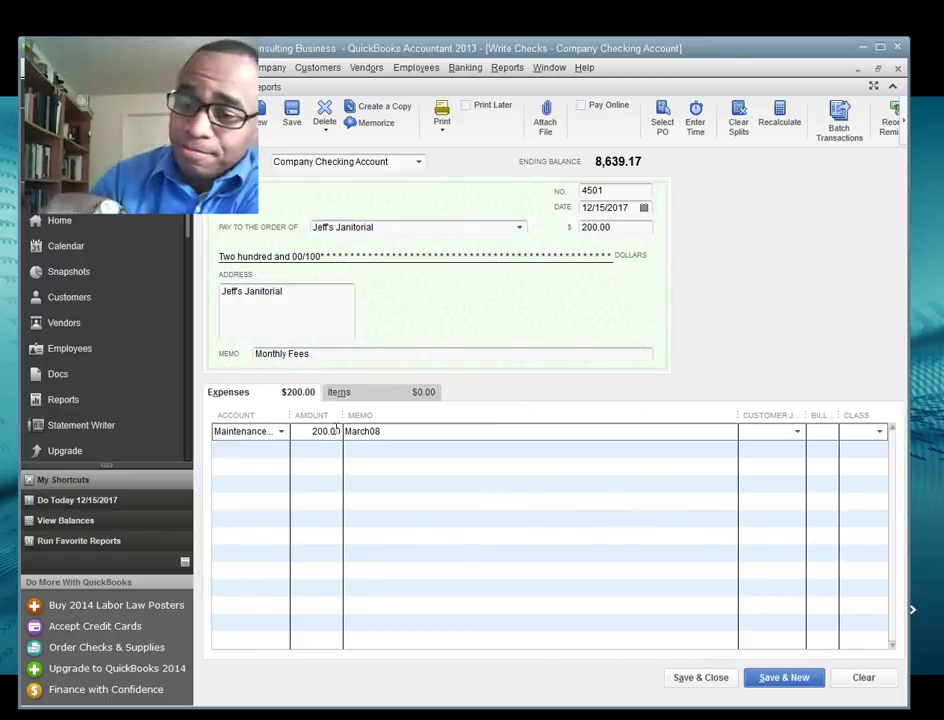
left_click_drag(341, 431, 313, 431)
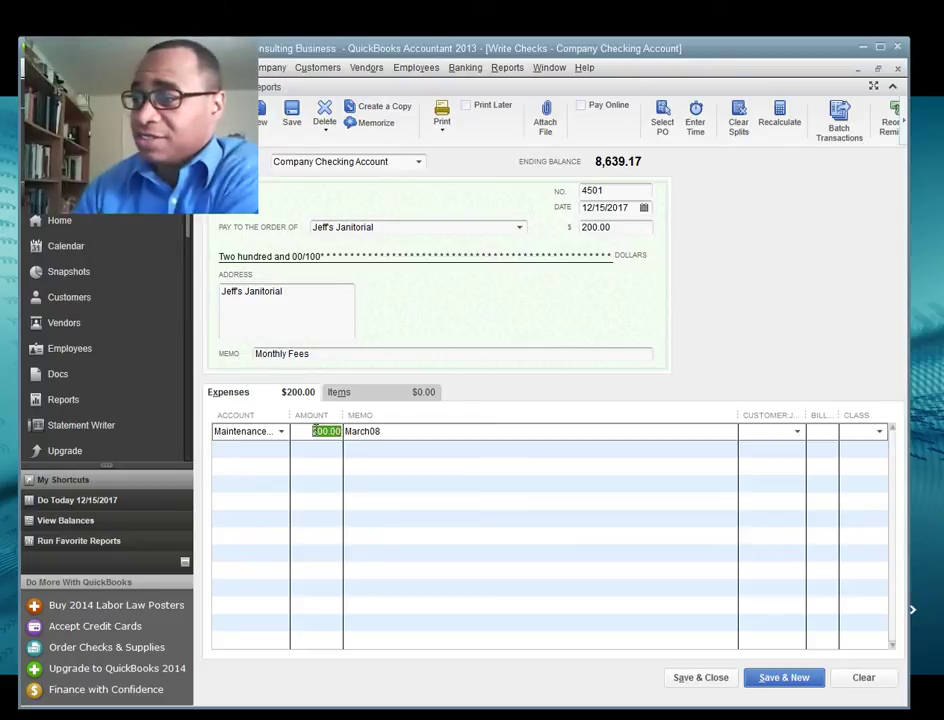
key("BackSpace")
type("50")
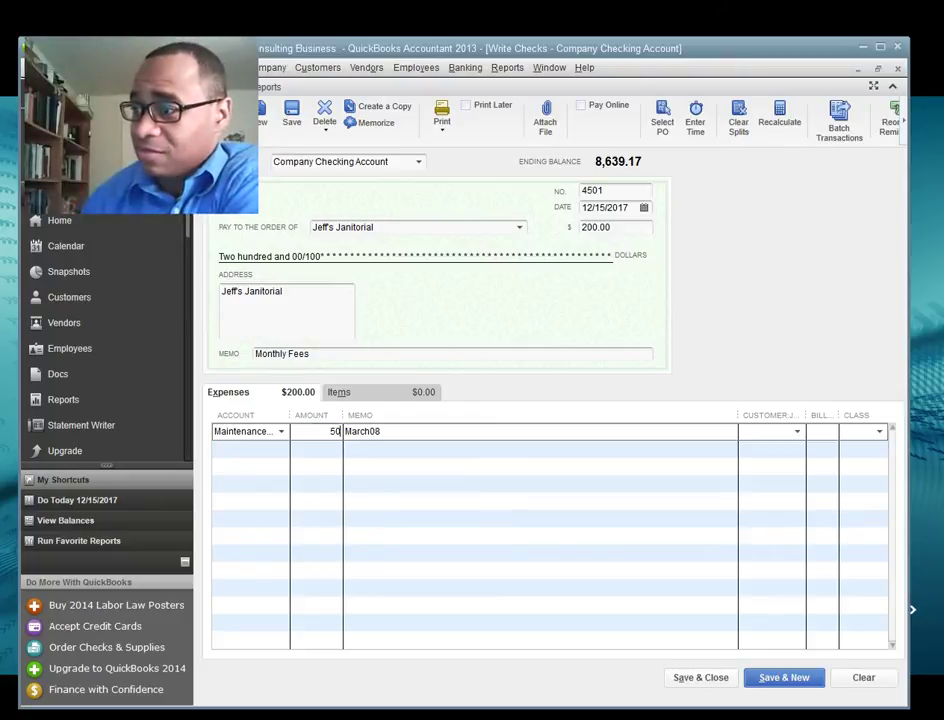
left_click(378, 431)
Step: Replace the expense line memo with 'small payment' and save check 4501
left_click_drag(378, 431, 346, 432)
key("BackSpace")
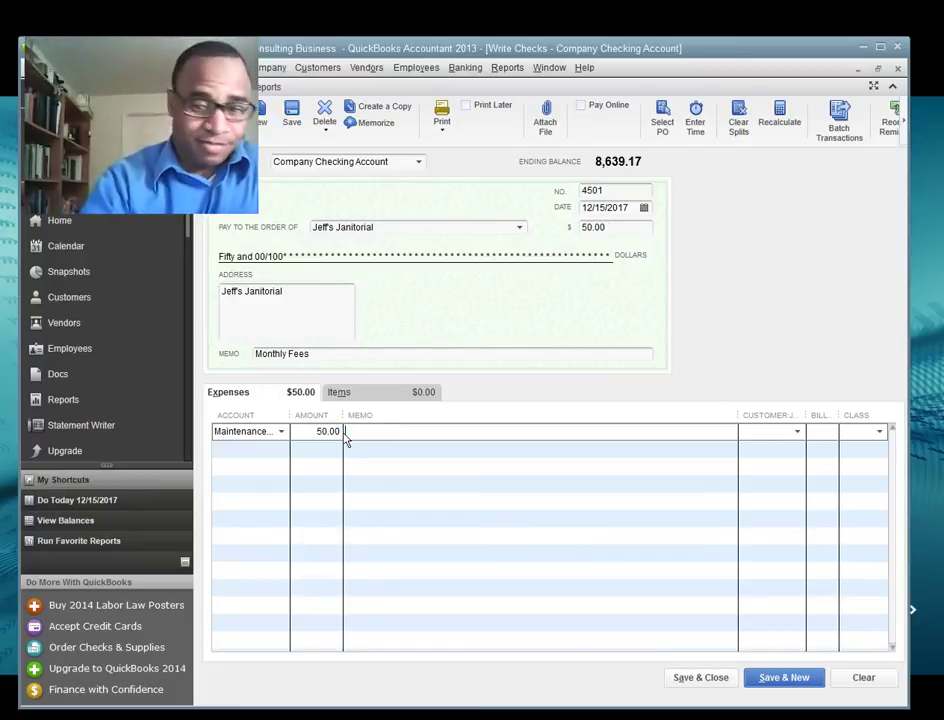
type("part")
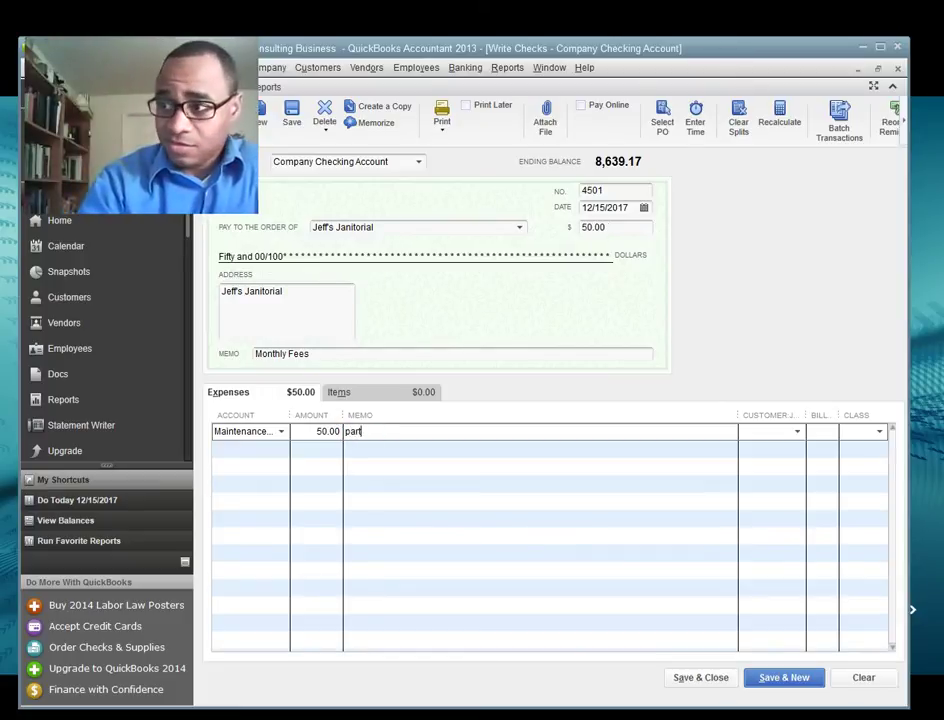
type("ial")
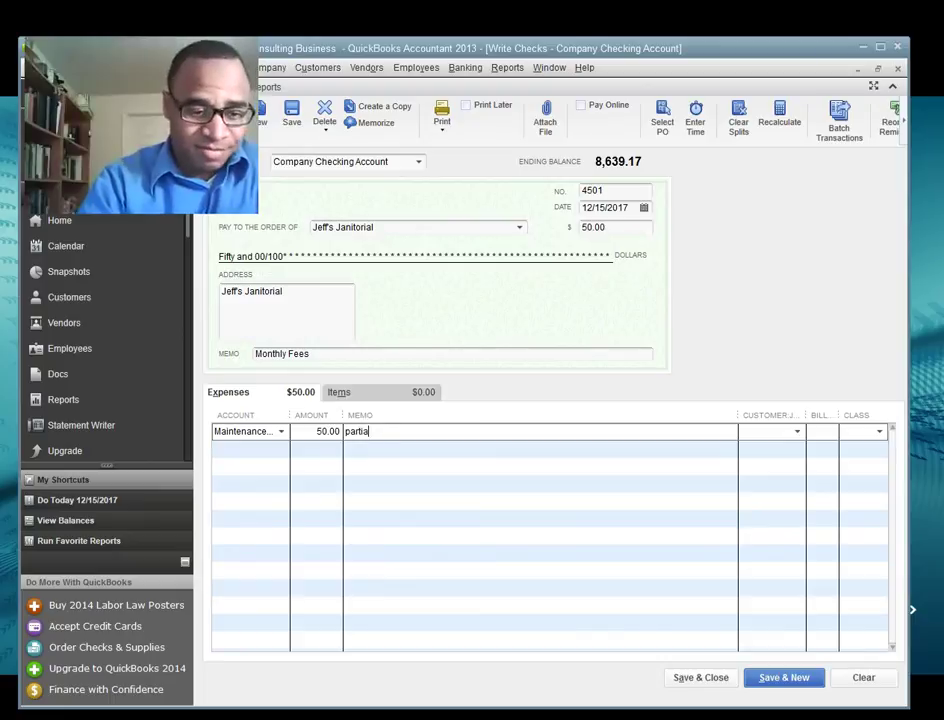
key("BackSpace")
key("BackSpace")
key("BackSpace")
key("BackSpace")
key("BackSpace")
key("BackSpace")
key("BackSpace")
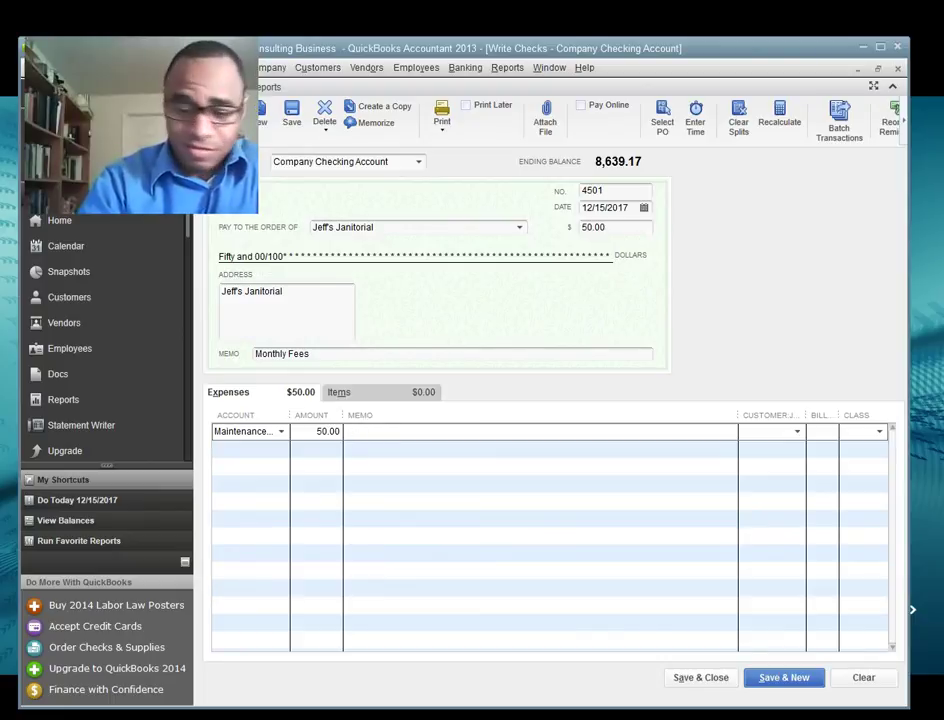
type("small")
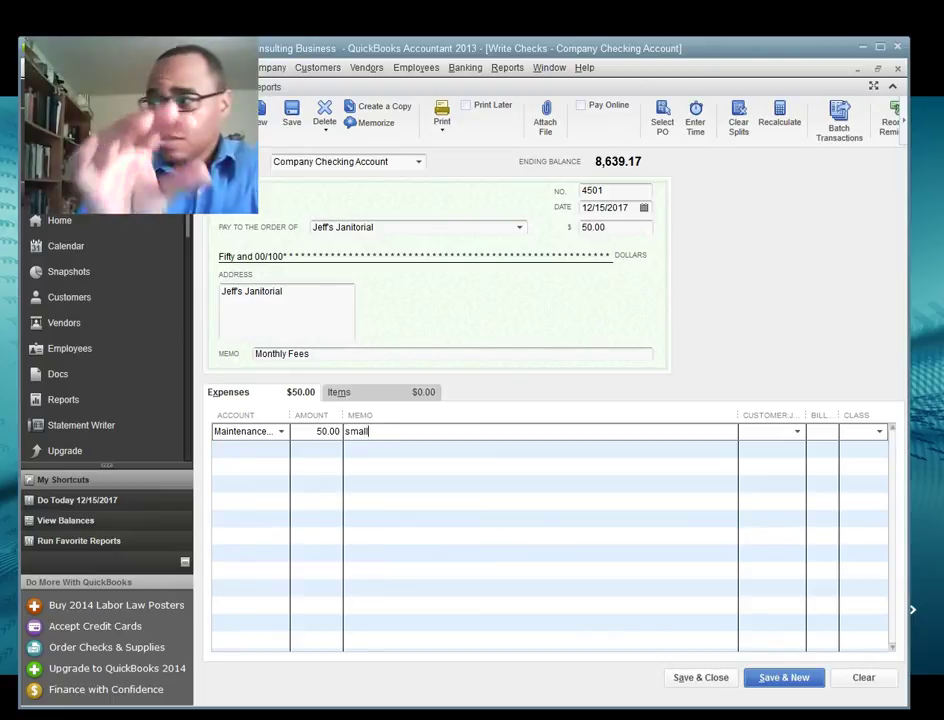
type(" paymne")
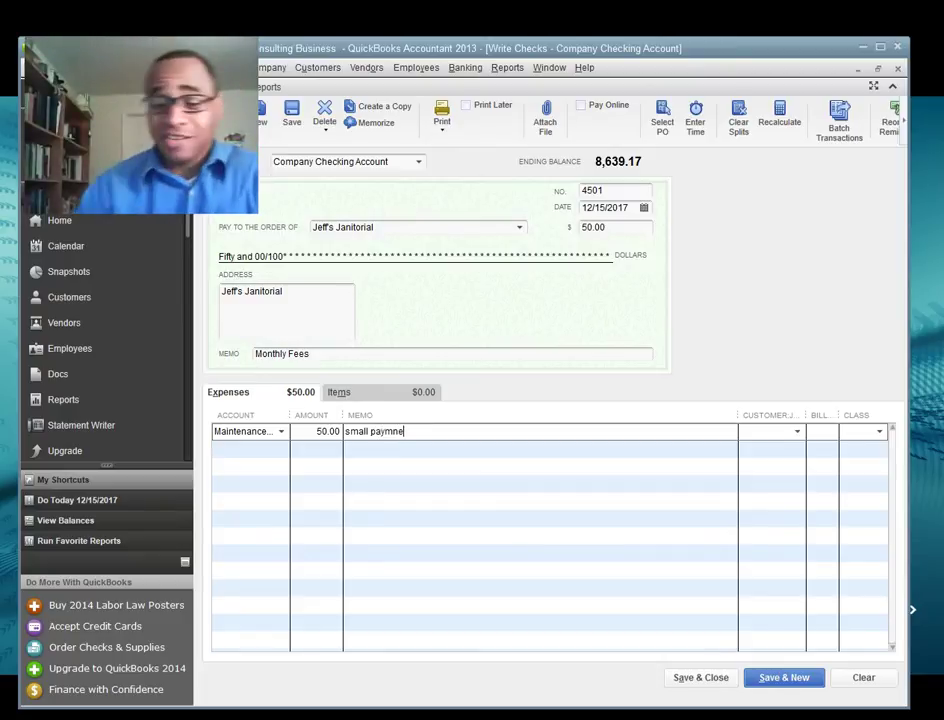
type("t")
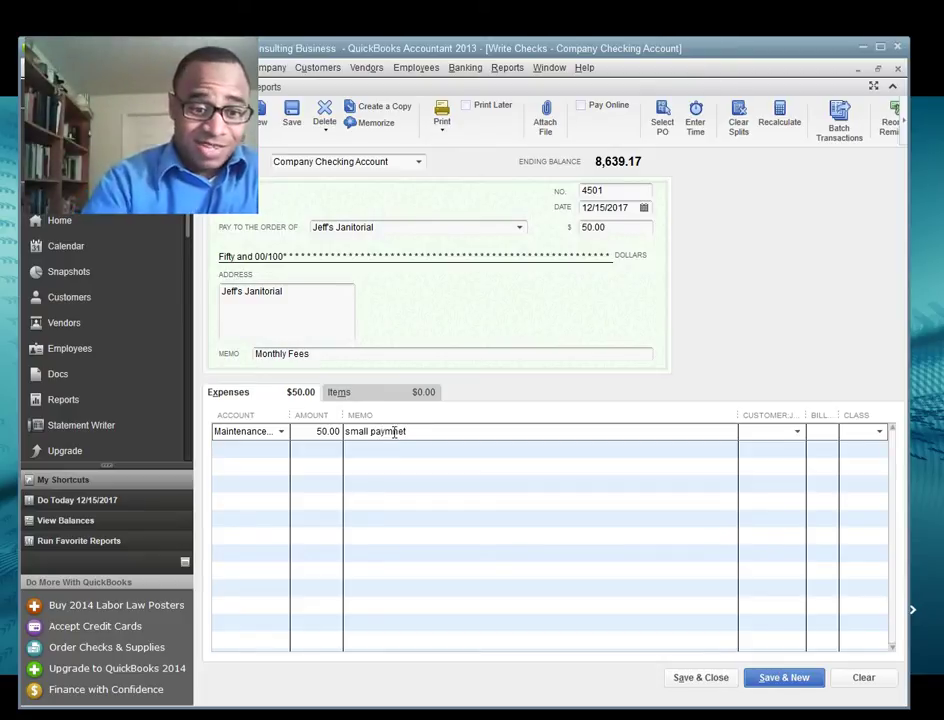
key("BackSpace")
key("BackSpace")
key("BackSpace")
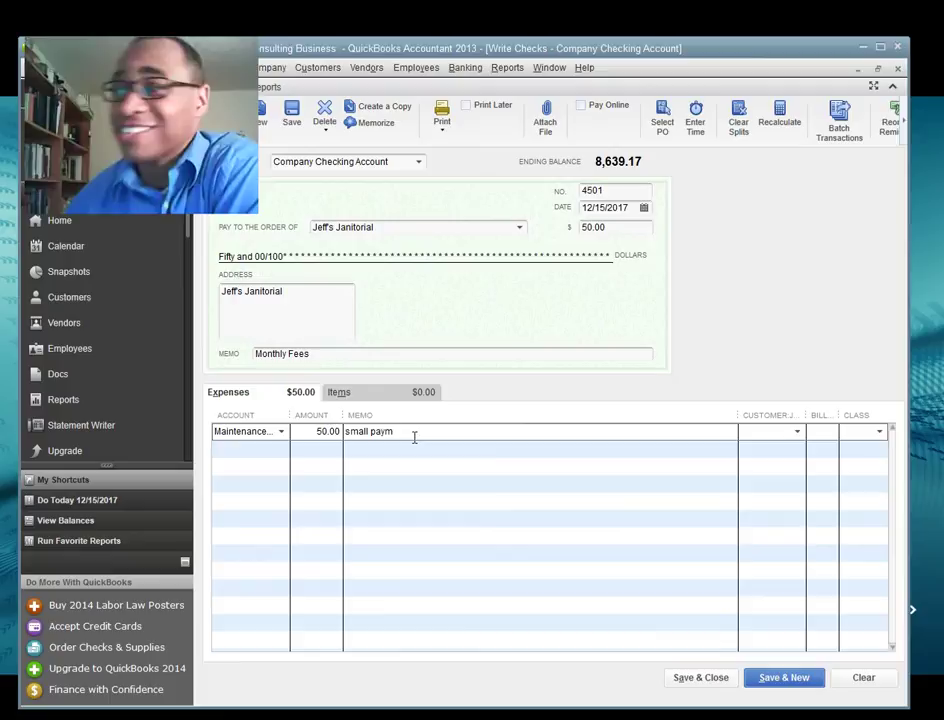
type("ent")
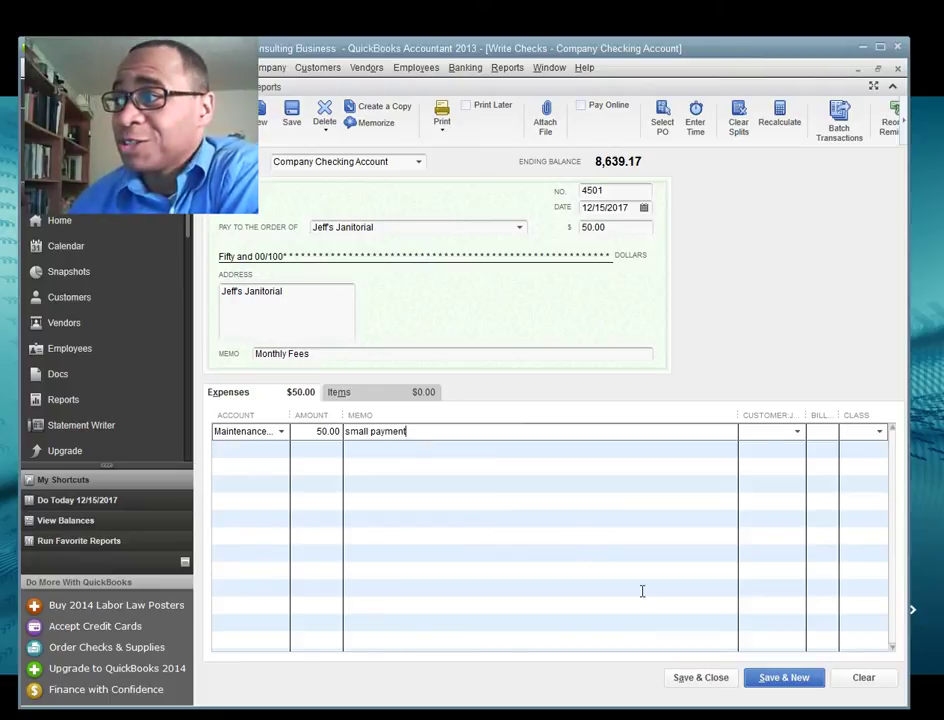
left_click(703, 678)
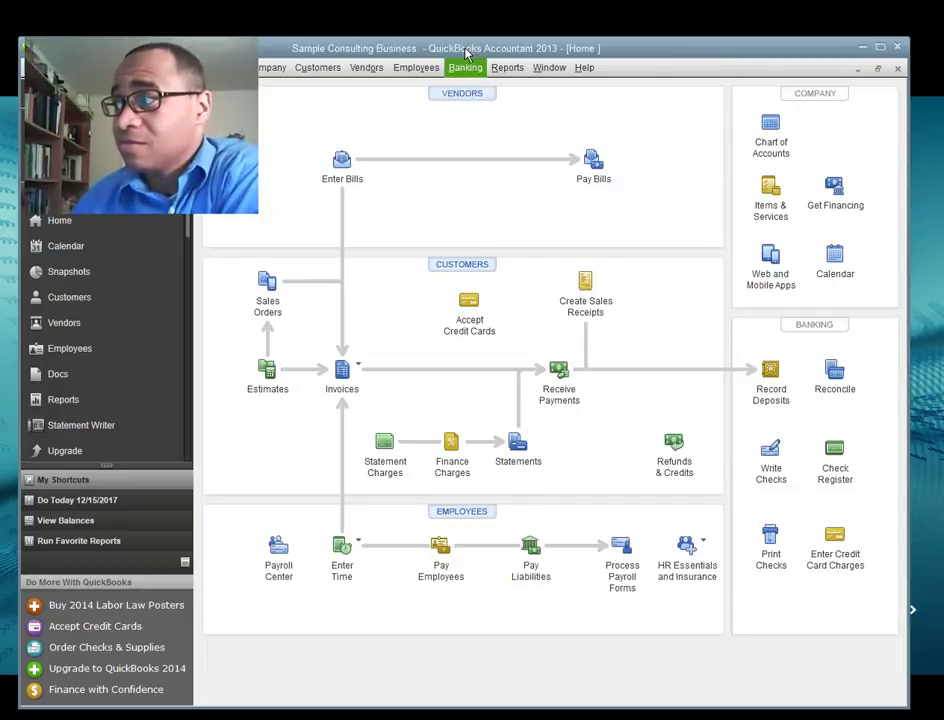
Step: Reopen the Unpaid Bills Detail report to confirm Jeff's Janitorial's bill still shows 500.00 open
left_click(508, 68)
mouse_move(560, 237)
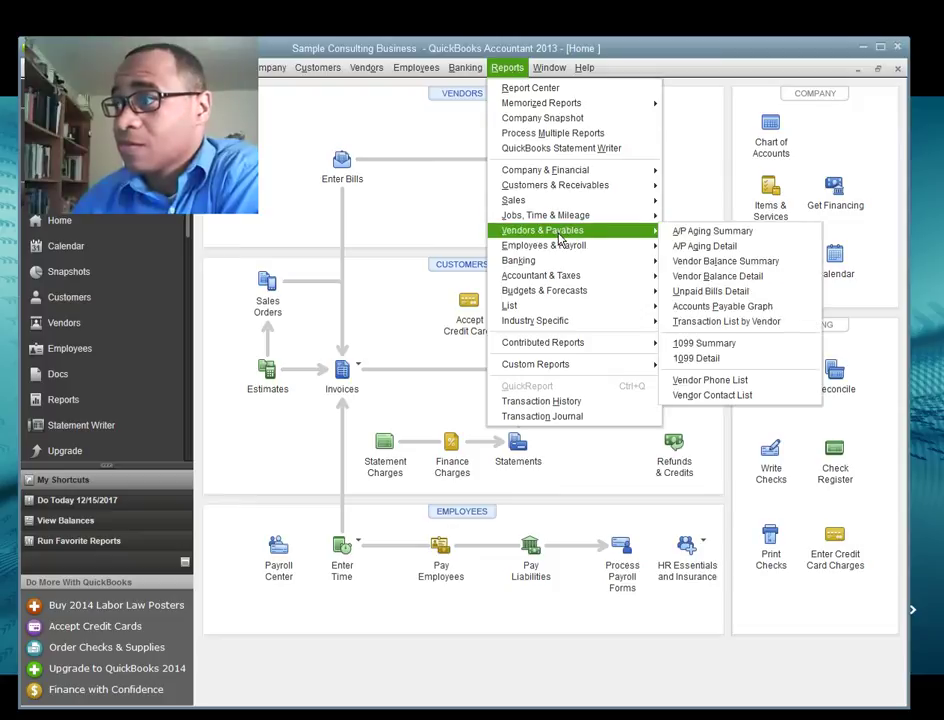
left_click(712, 292)
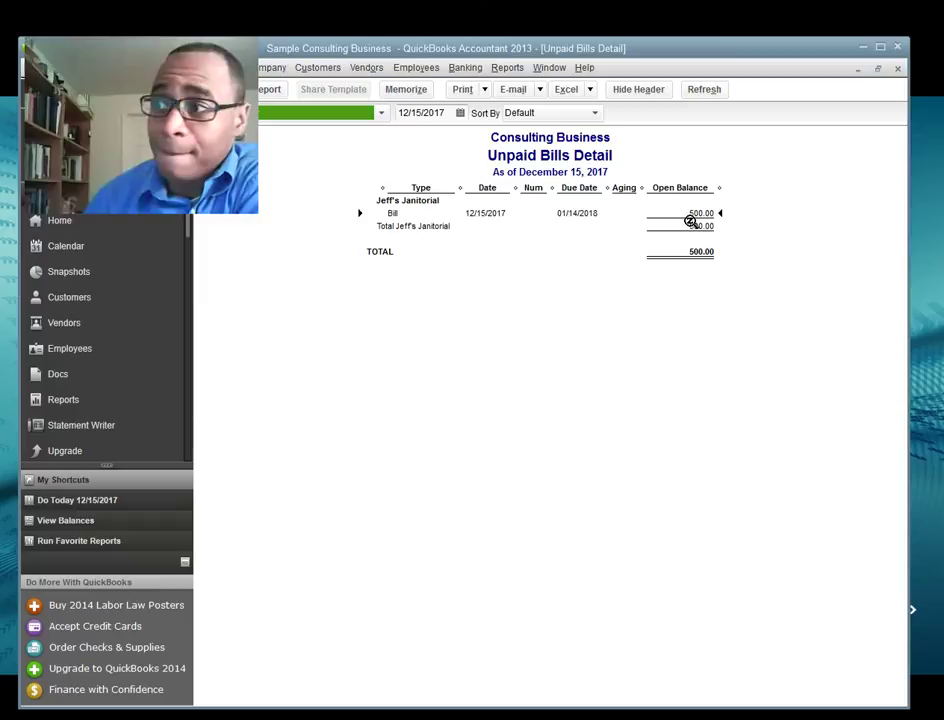
left_click(60, 331)
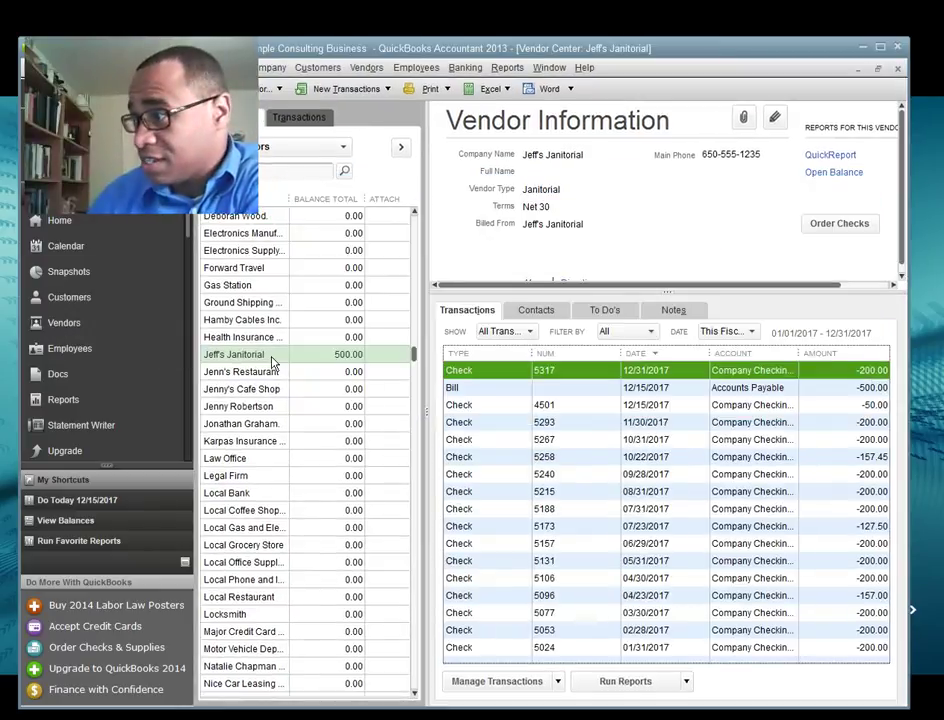
left_click(763, 408)
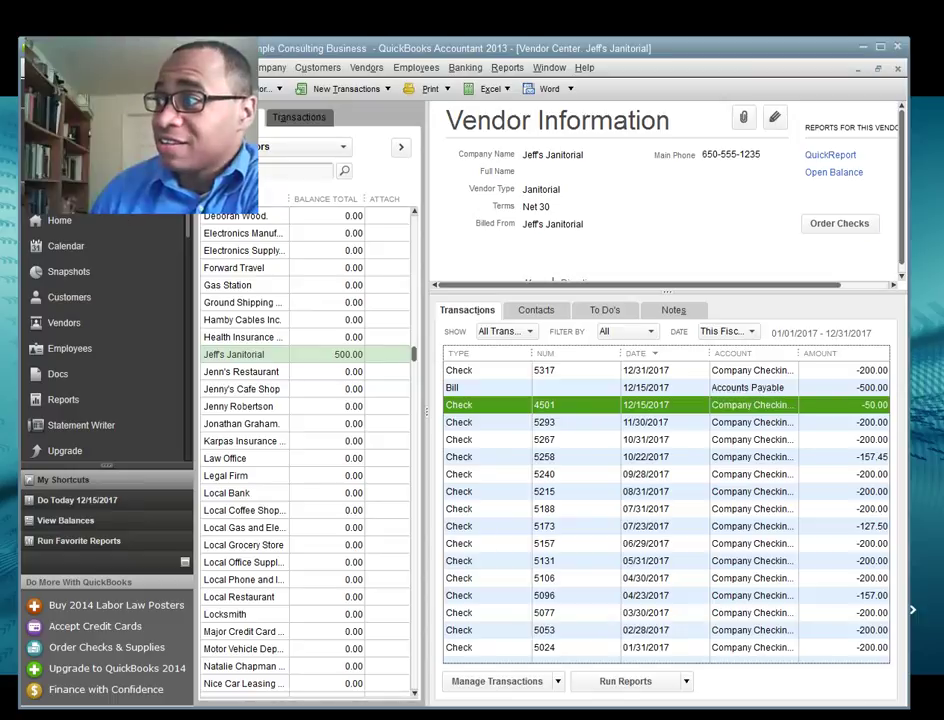
left_click(897, 68)
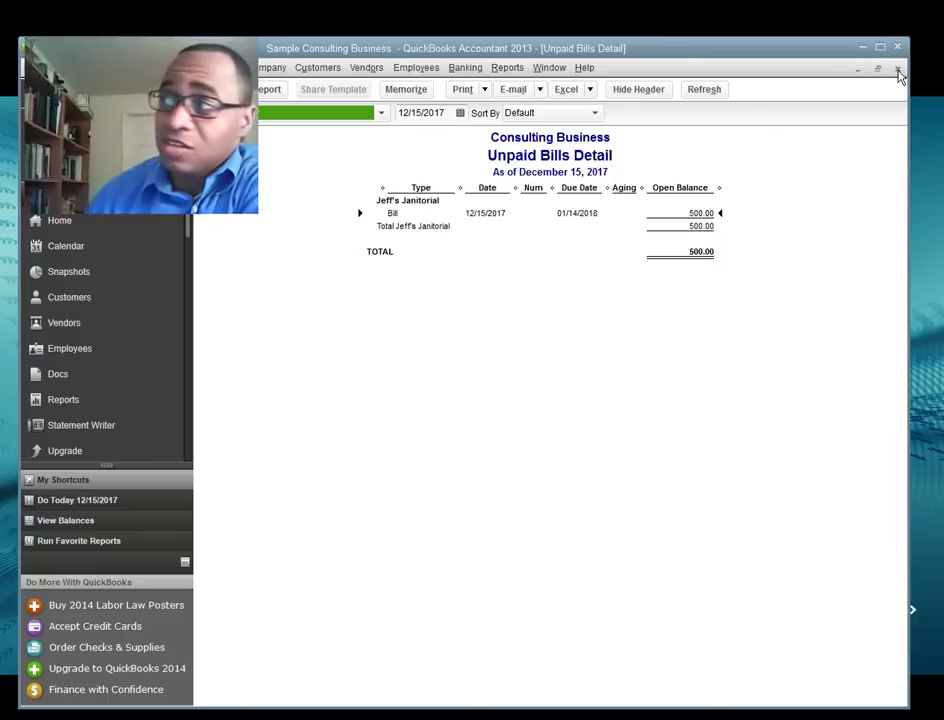
Step: Close the report and pay 50.00 toward Jeff's Janitorial's 500.00 bill through Pay Bills
left_click(897, 69)
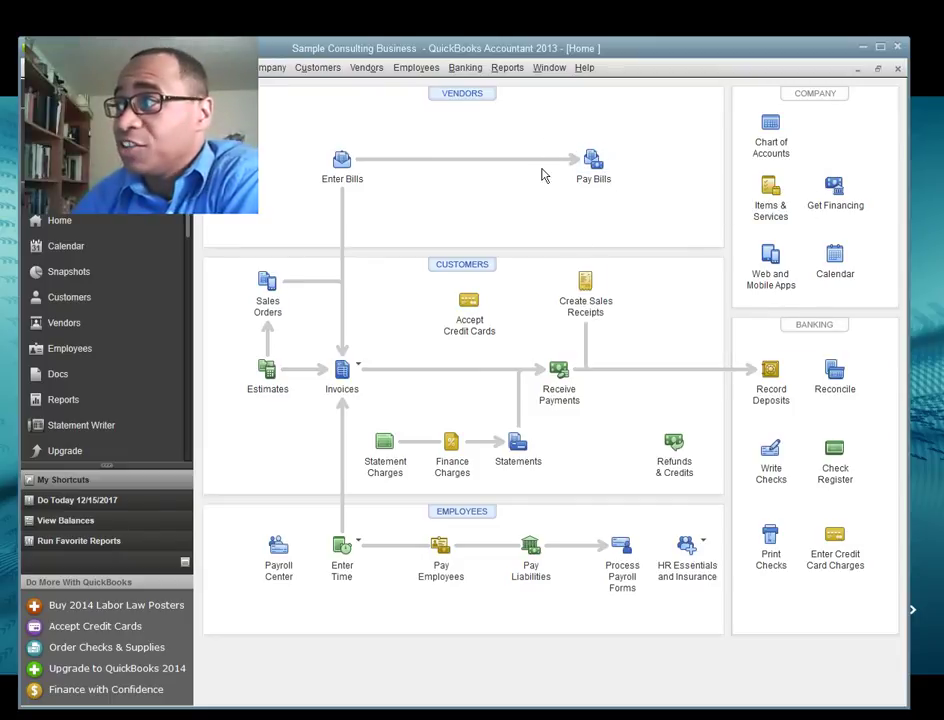
left_click(588, 162)
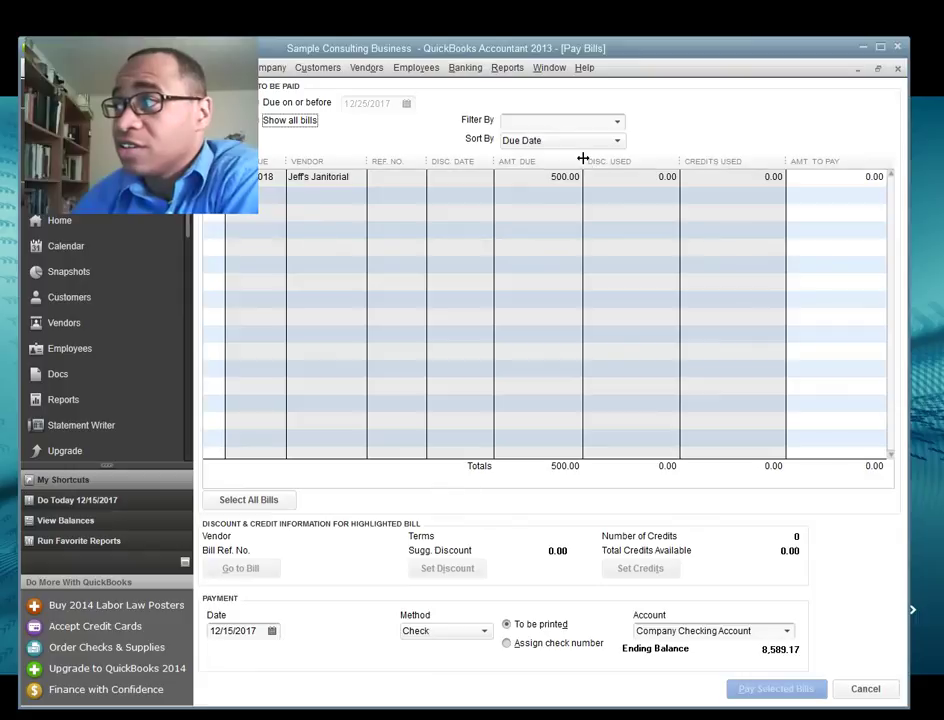
left_click(811, 178)
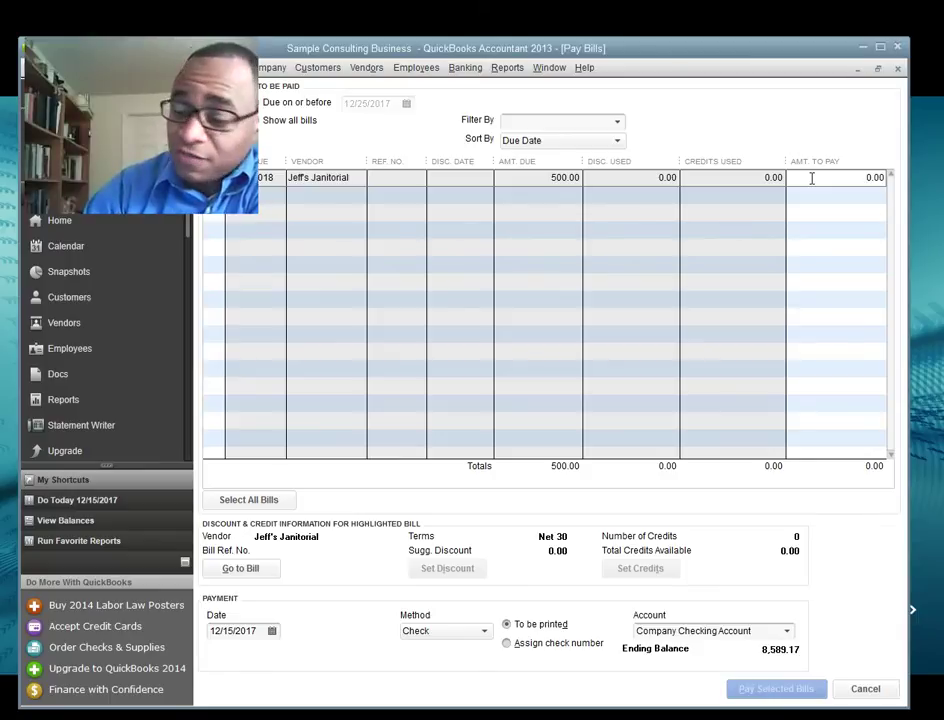
key("Delete")
key("Delete")
key("Delete")
key("Delete")
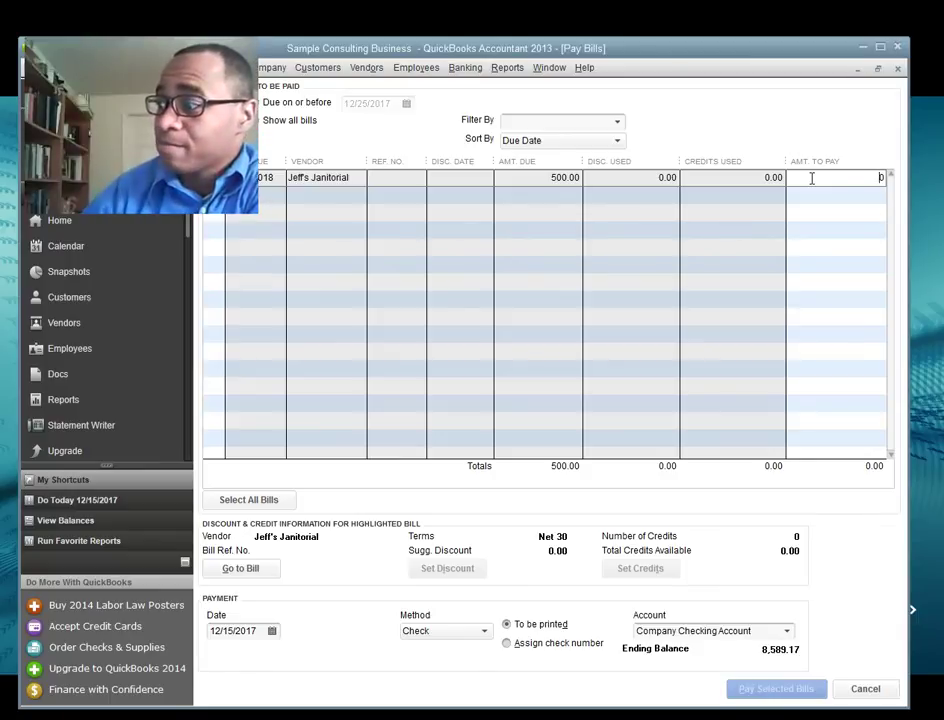
type("50")
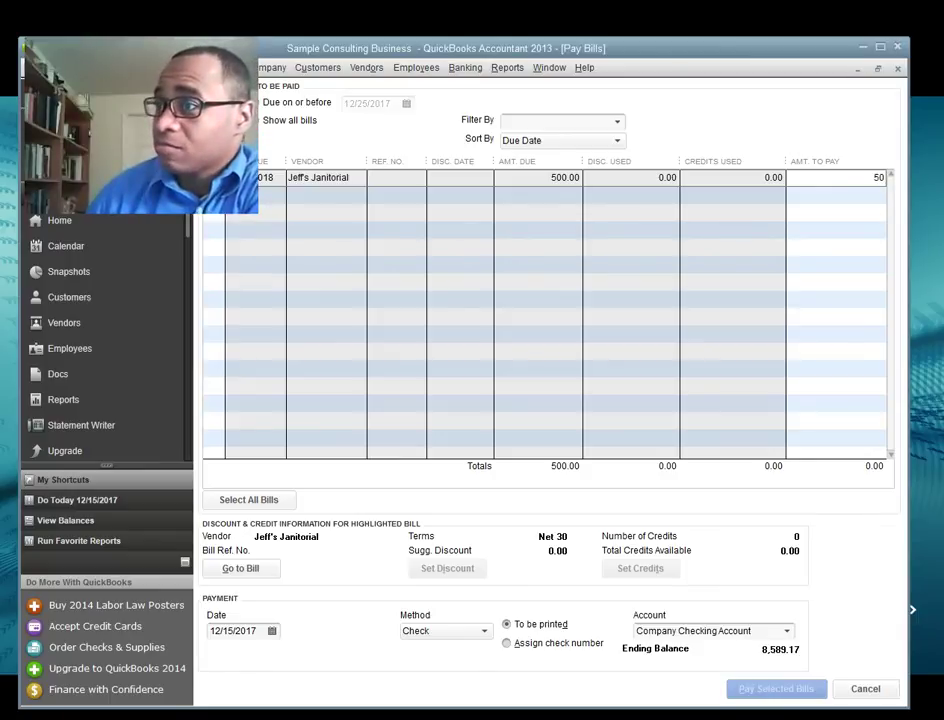
type(".00")
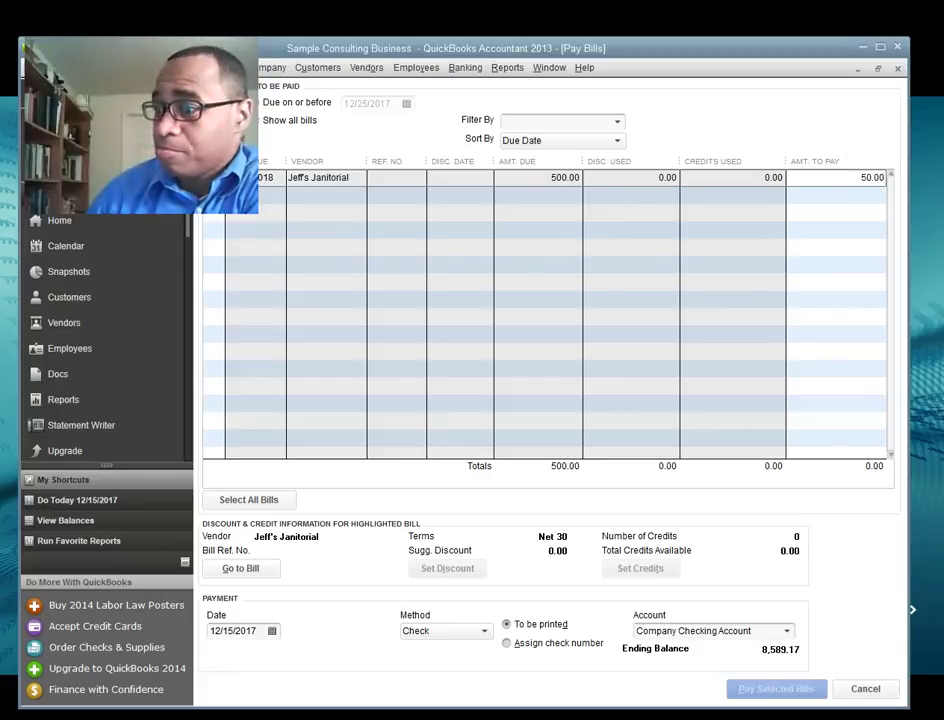
key("Tab")
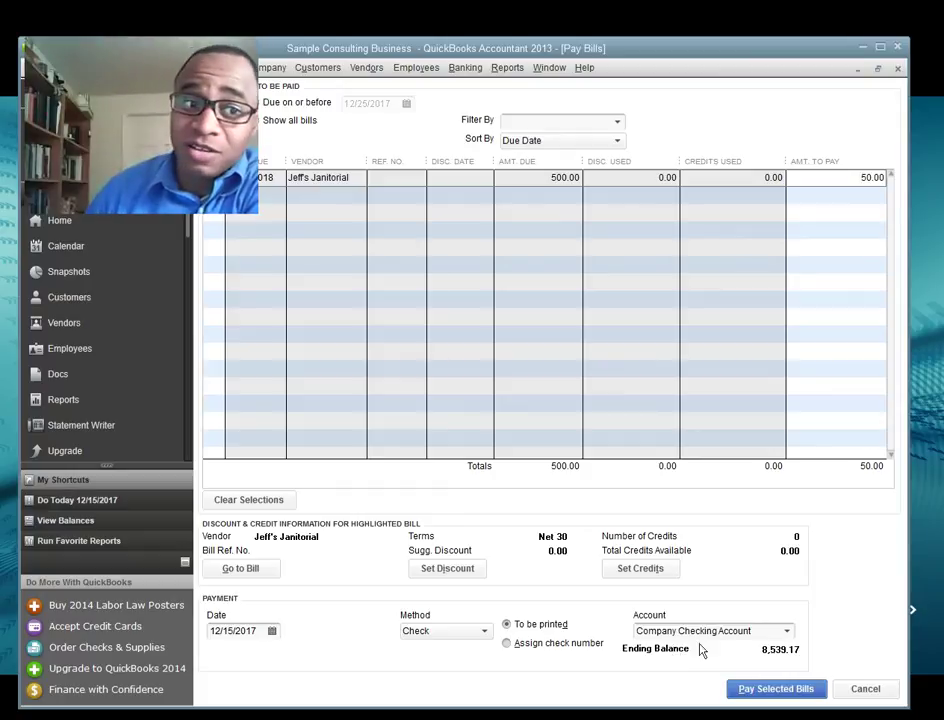
left_click(773, 689)
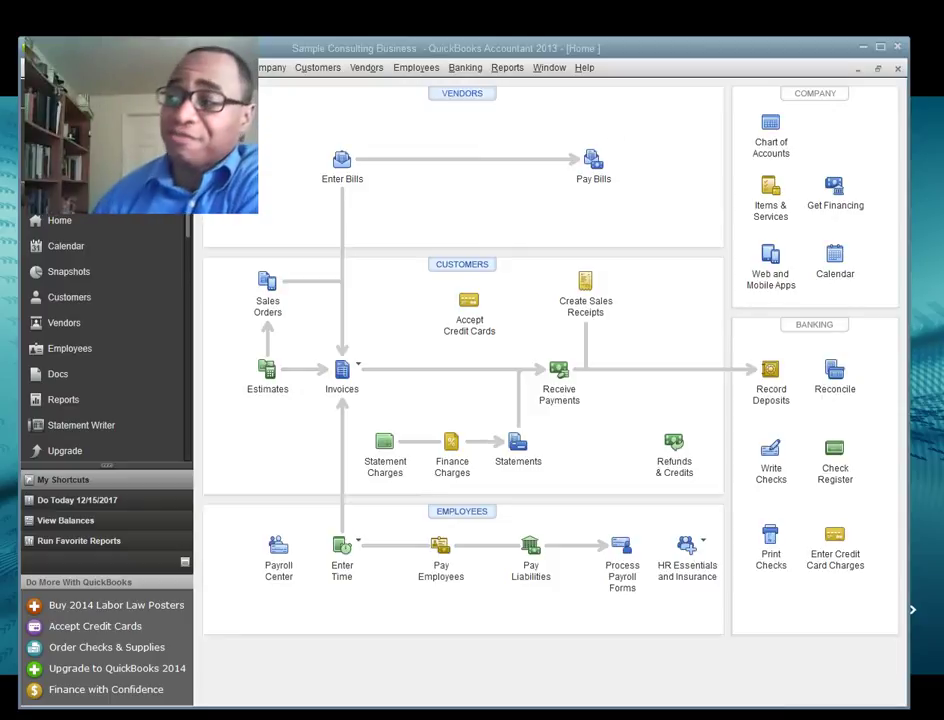
left_click_drag(3, 251, 395, 258)
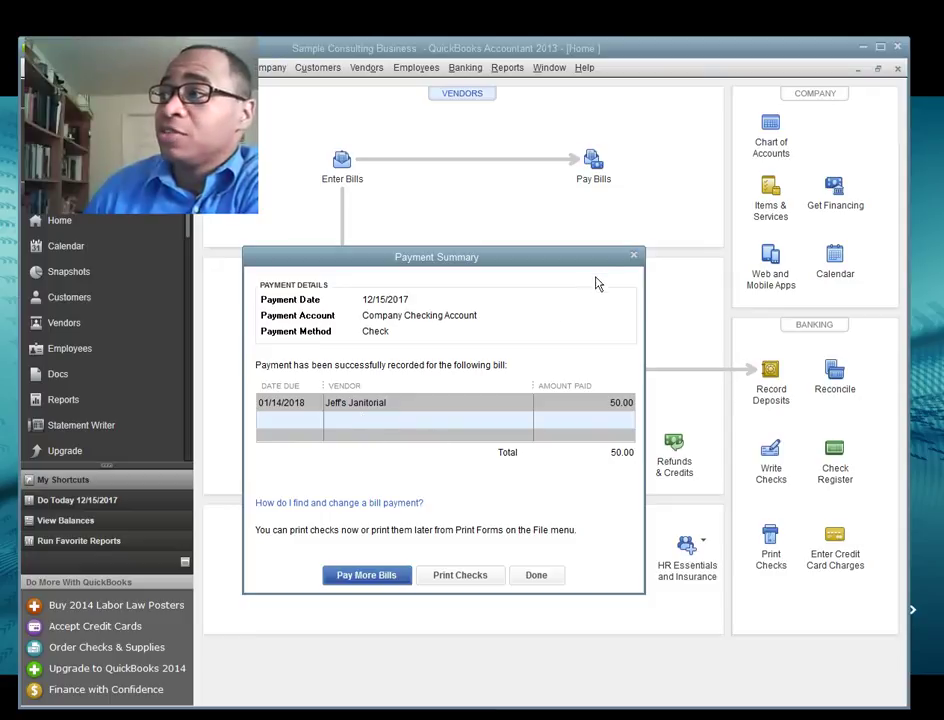
left_click(633, 260)
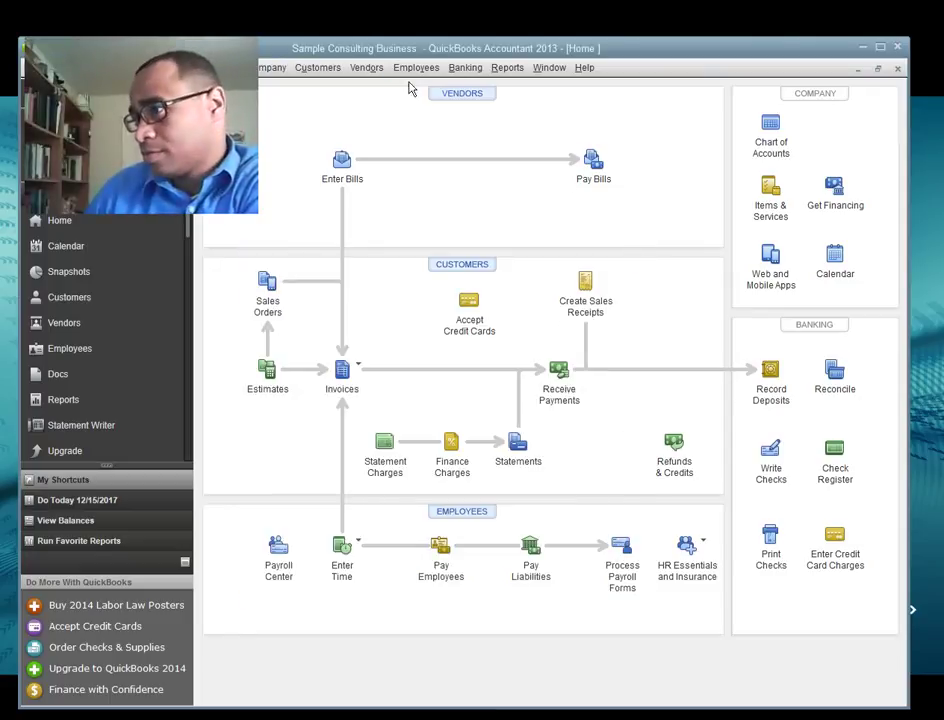
Step: Open the Unpaid Bills Detail report to confirm Jeff's Janitorial's bill now shows 450.00 open
left_click(508, 72)
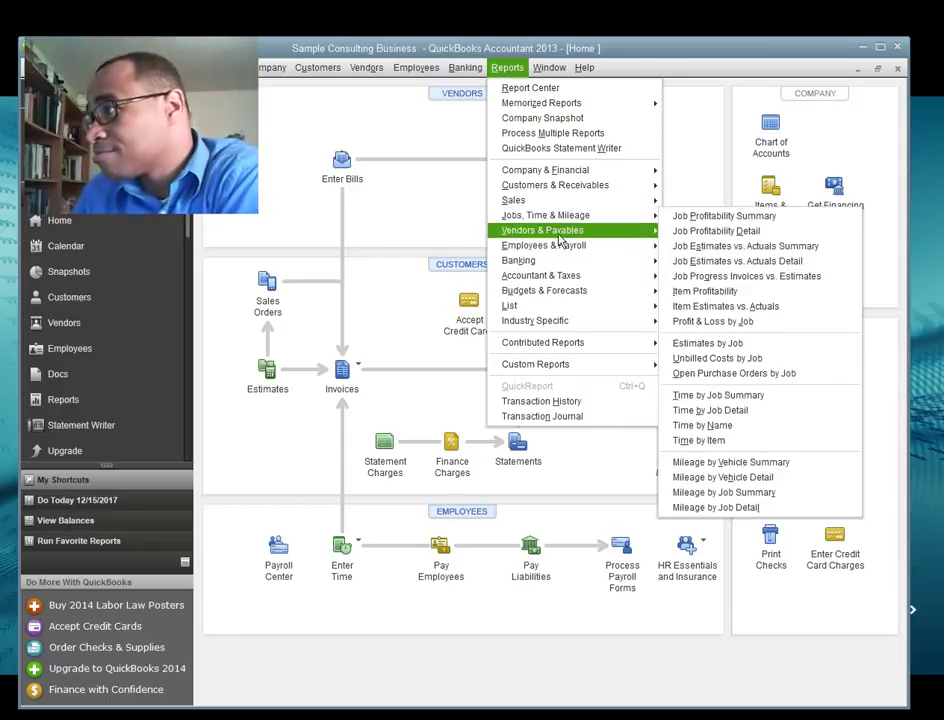
mouse_move(562, 231)
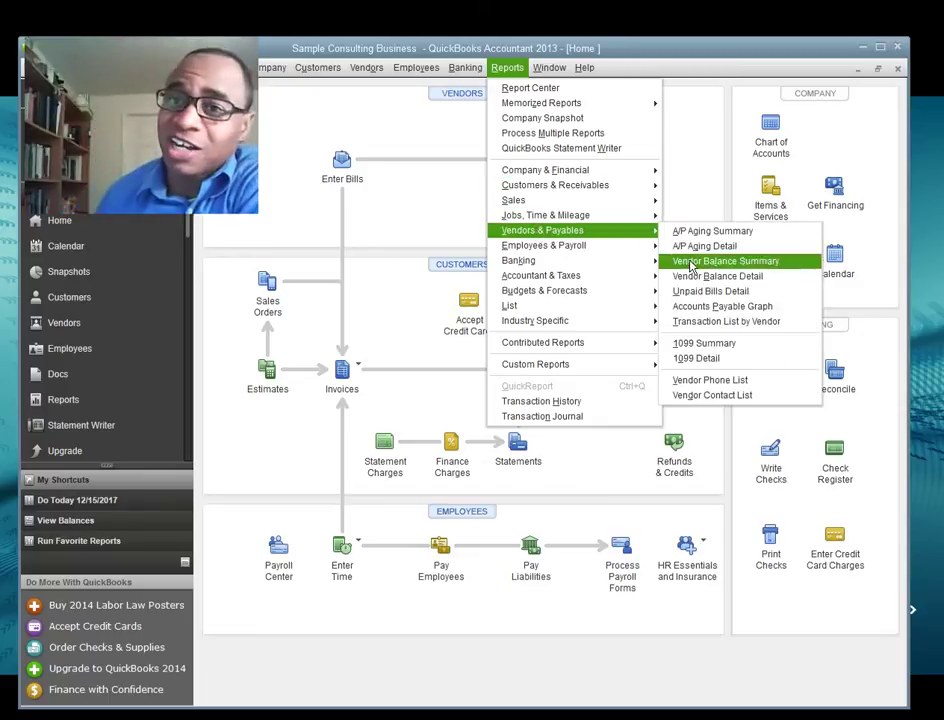
left_click(717, 289)
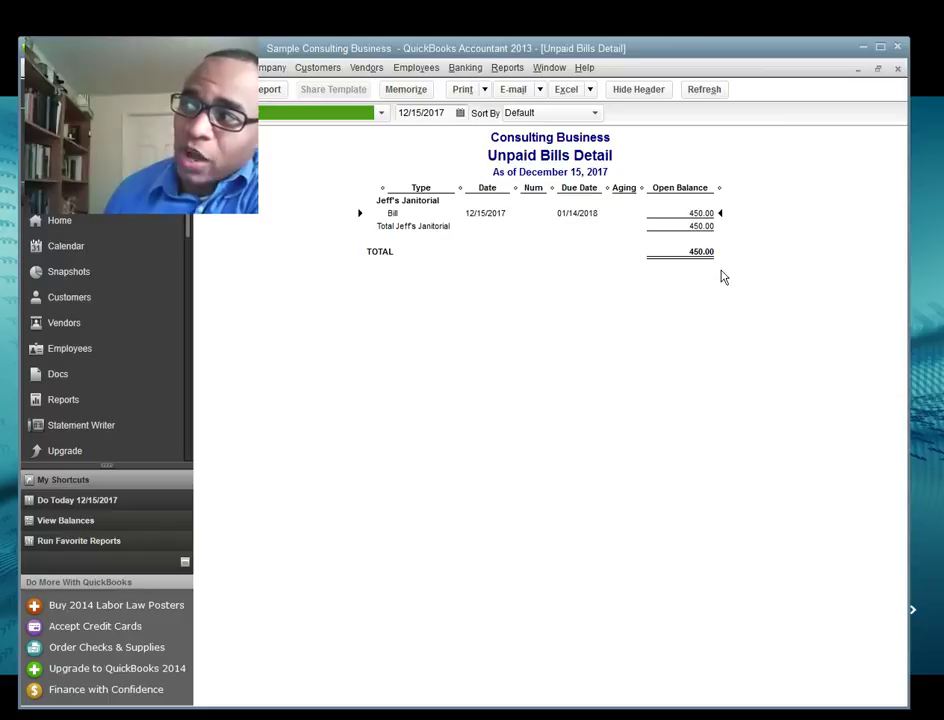